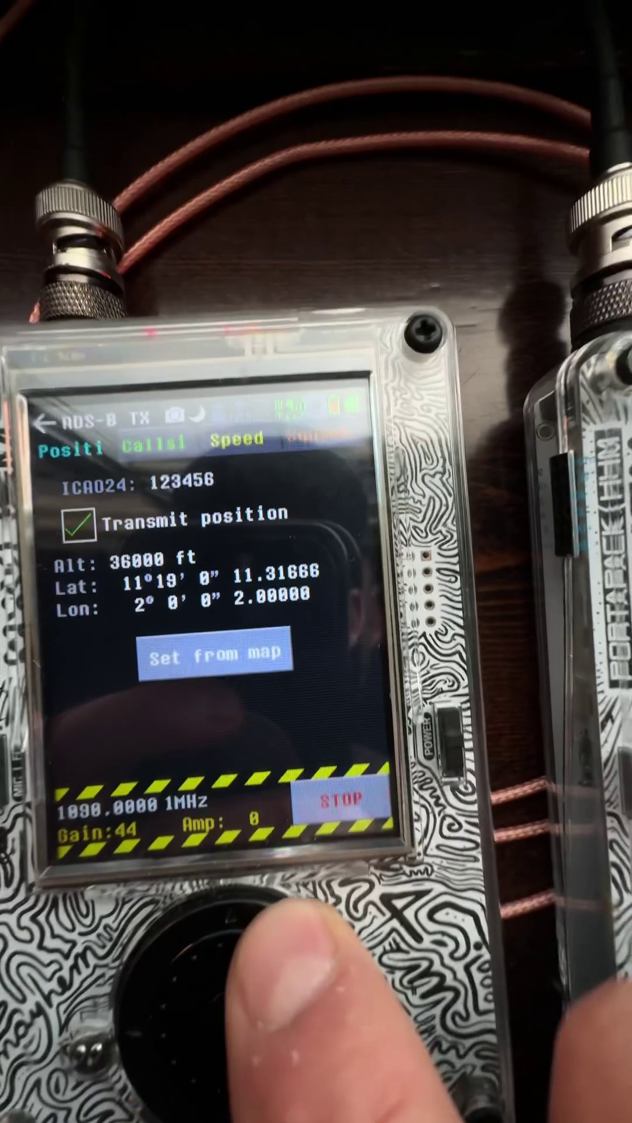
key("Right")
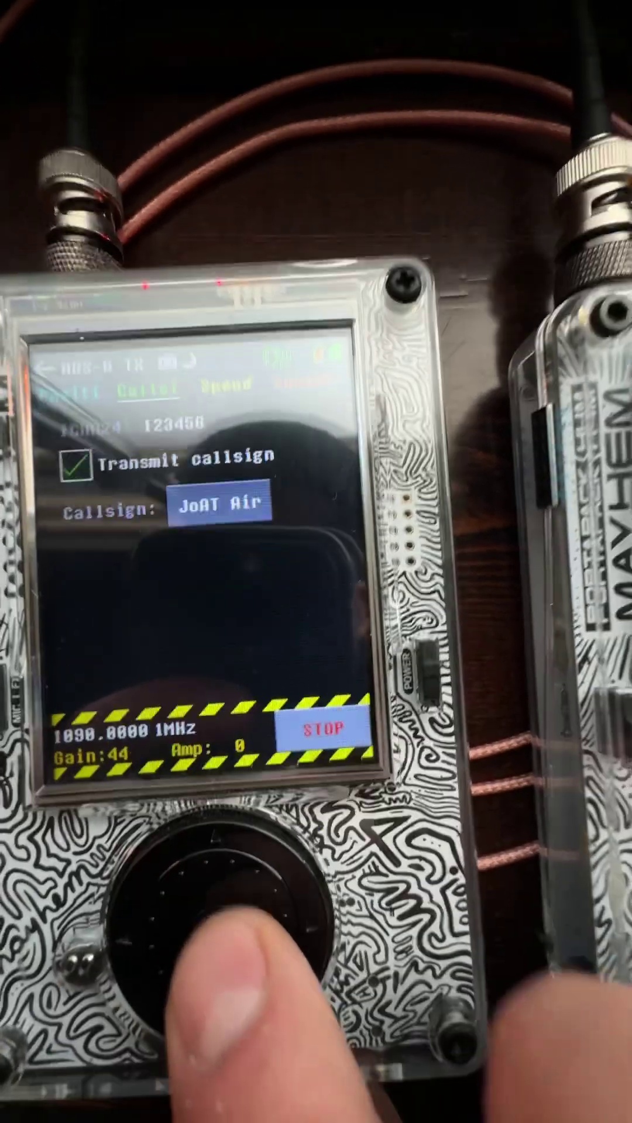